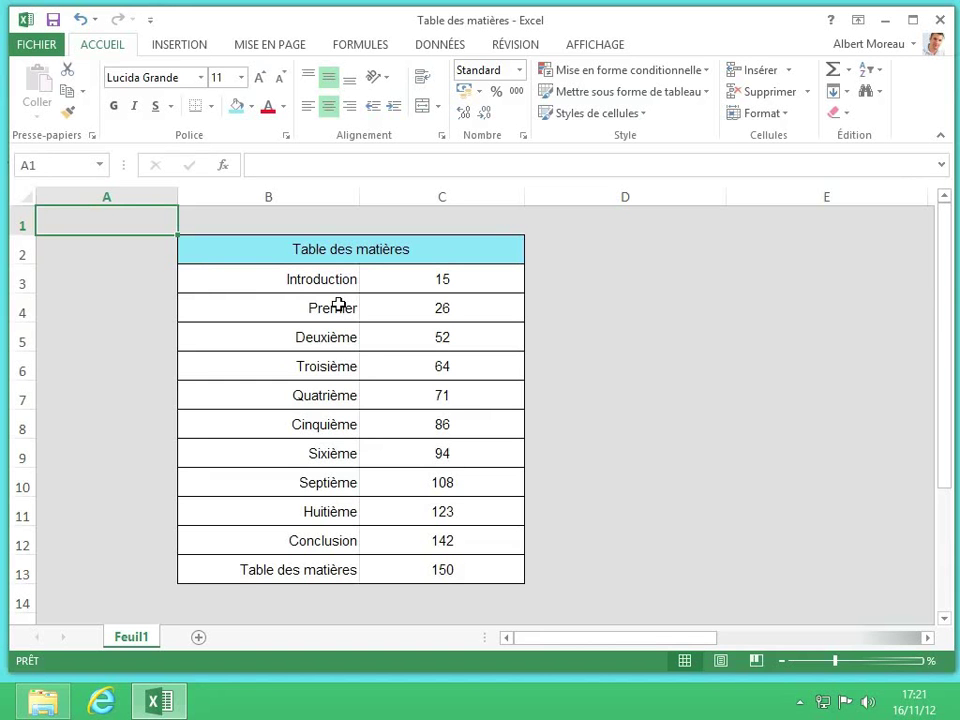
# Select the eight chapter labels Premier through Huitième in B4:B11
pyautogui.moveTo(338, 305); pyautogui.dragTo(343, 512)
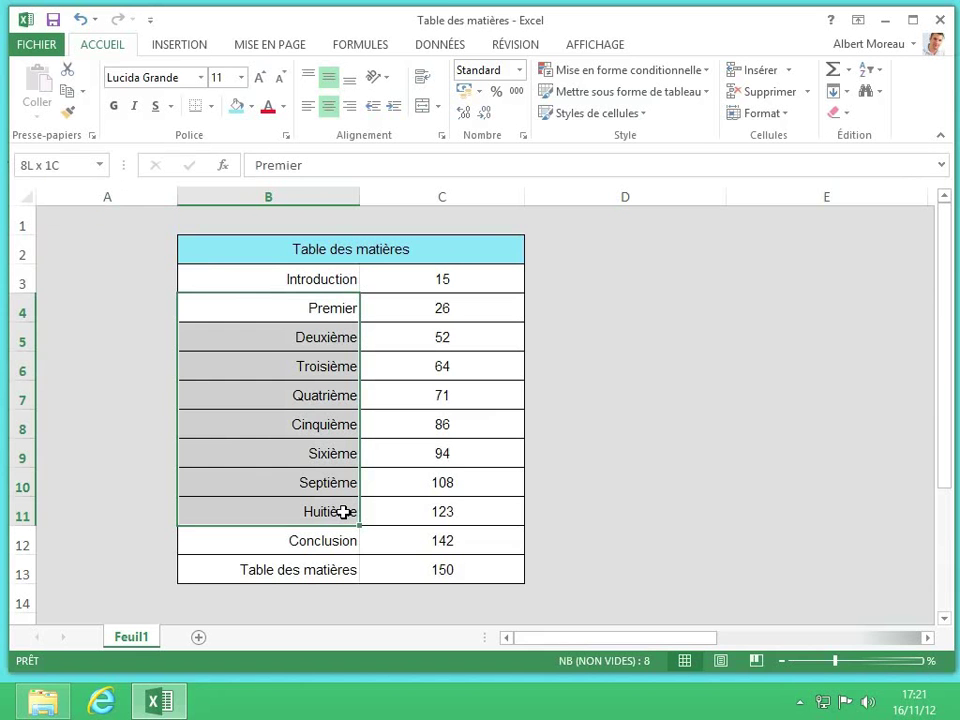
pyautogui.moveTo(343, 512); pyautogui.dragTo(343, 512)
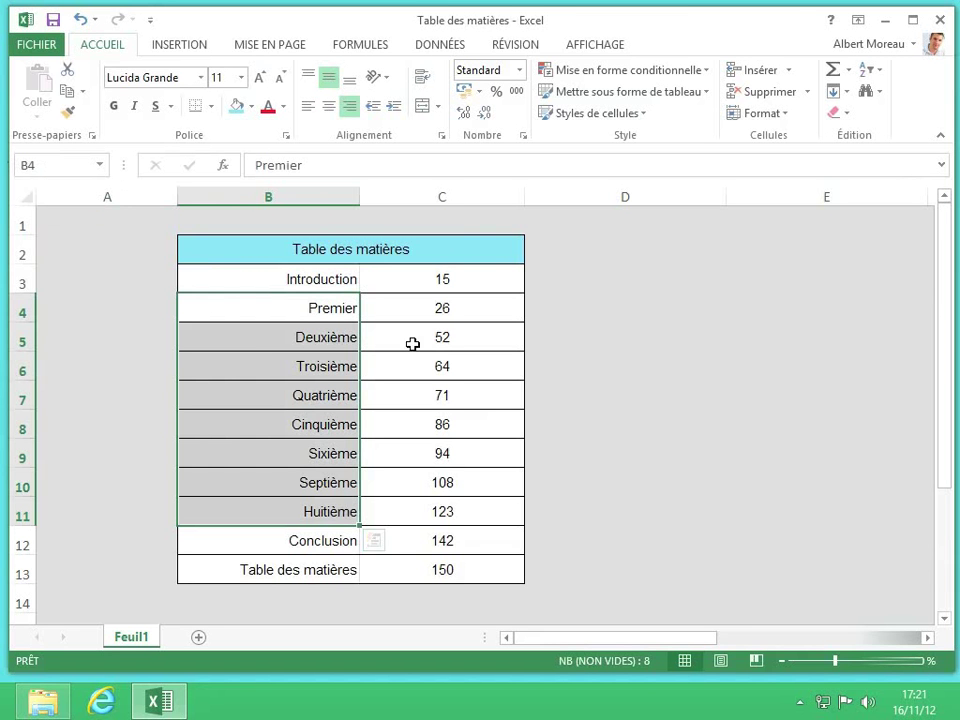
# Show the Personnalisée number-format category in Format de cellule for the selected labels
pyautogui.click(518, 71)
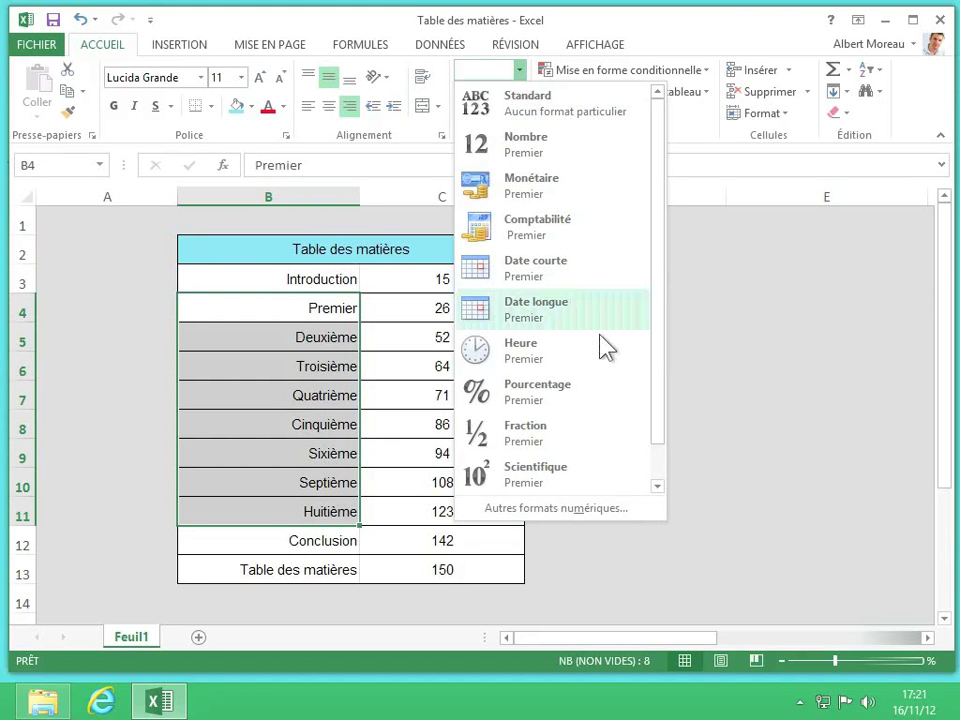
pyautogui.click(557, 510)
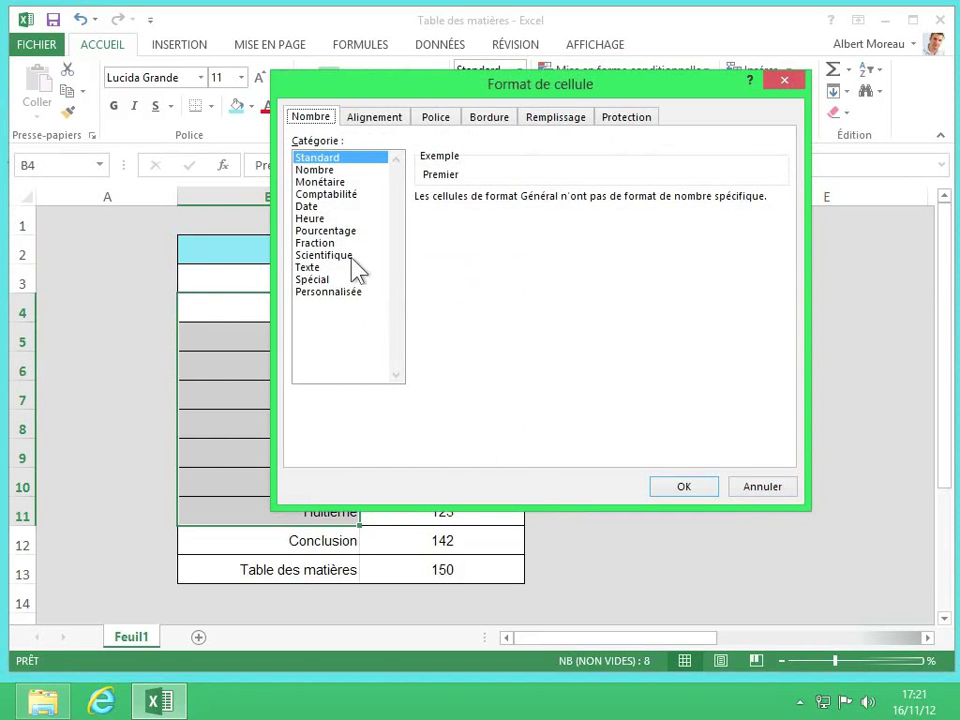
pyautogui.click(331, 292)
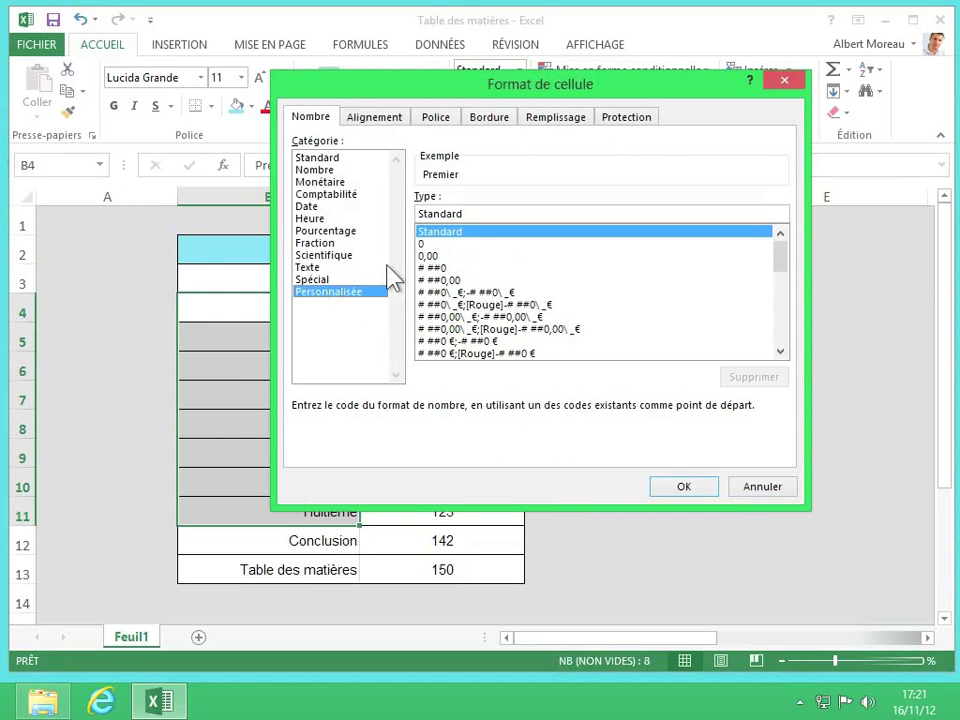
# Replace Standard with the custom format @" chapitre" so B4:B11 read 'Premier chapitre' onward
pyautogui.doubleClick(464, 213)
pyautogui.press('Delete')
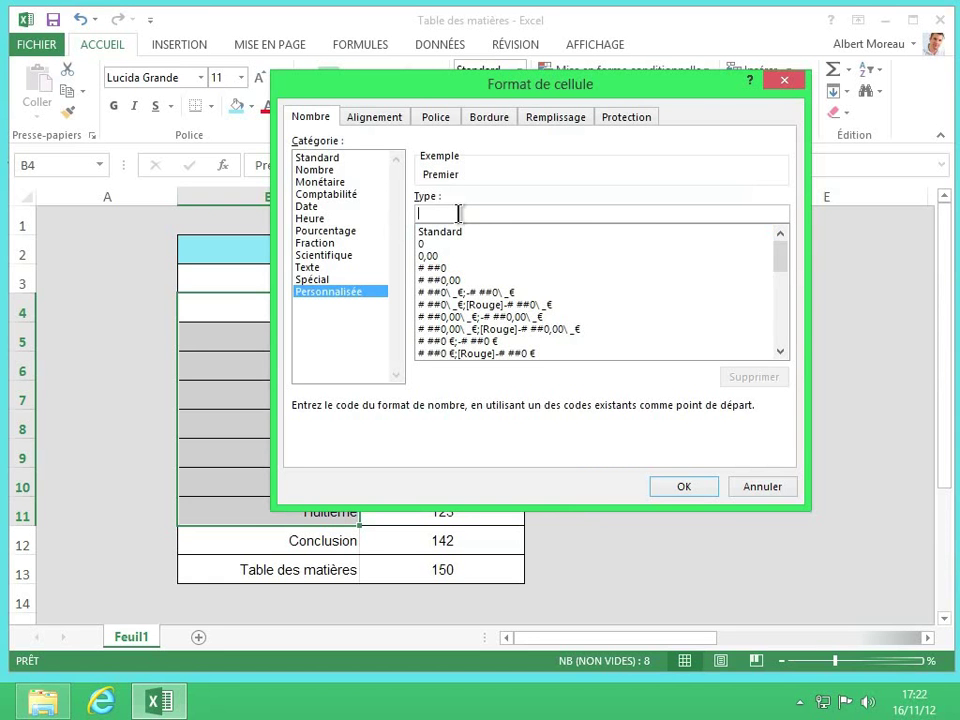
pyautogui.write('@')
pyautogui.write('"')
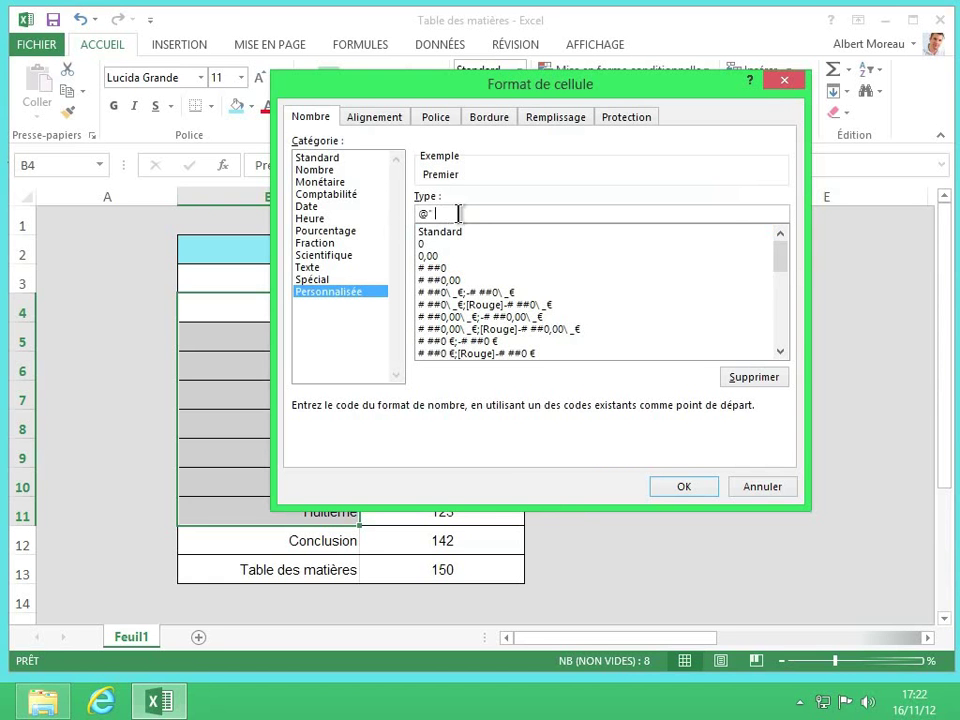
pyautogui.write('chap')
pyautogui.write('itre')
pyautogui.write('"')
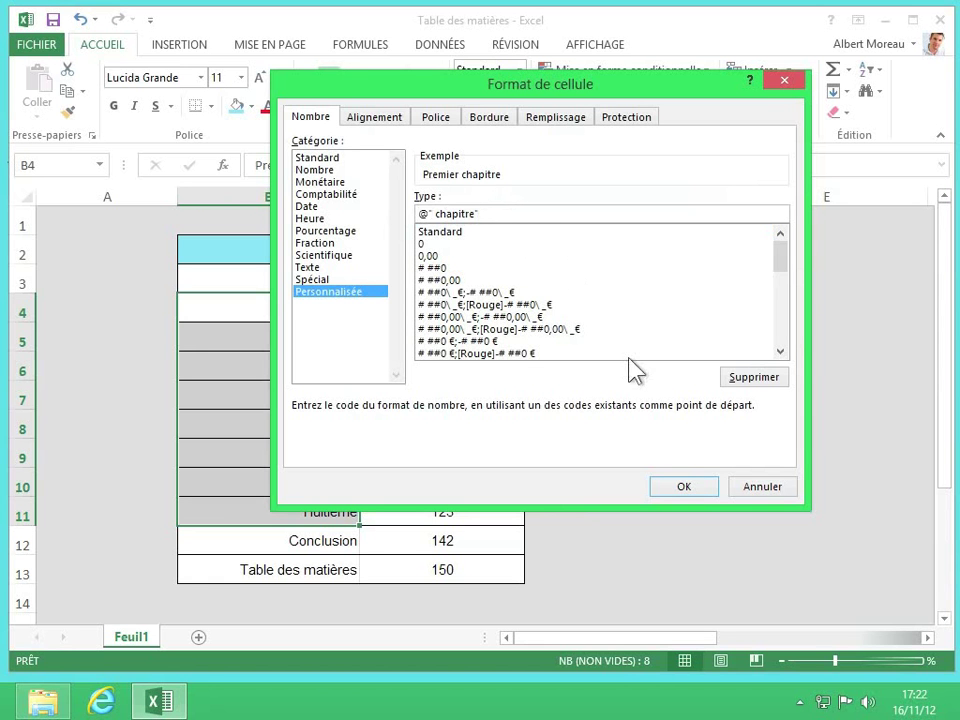
pyautogui.click(694, 487)
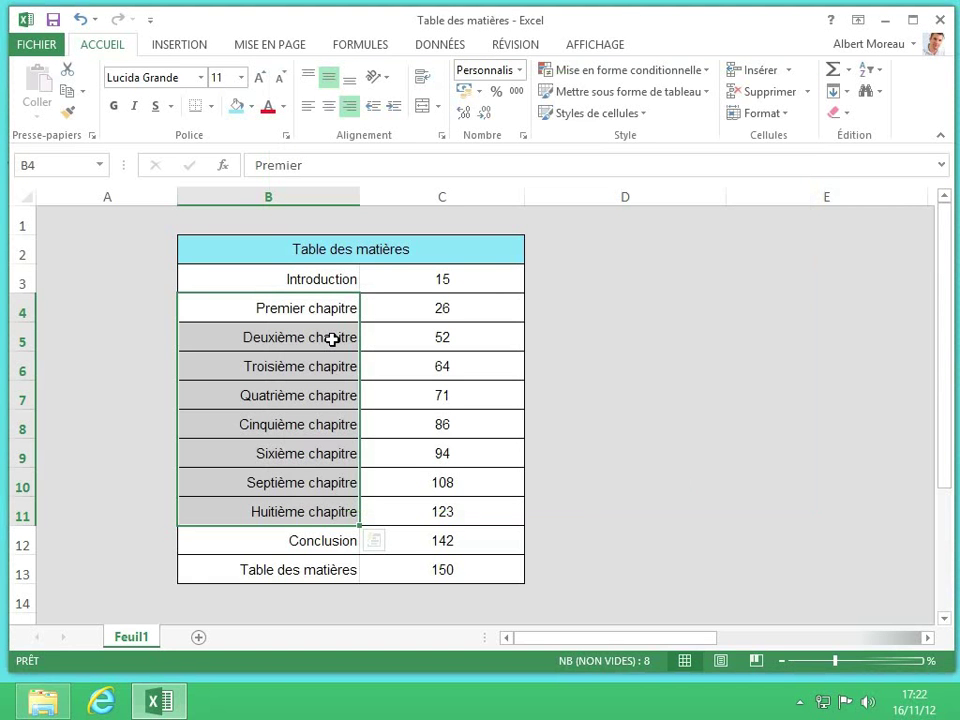
# Deselect the labels to check them, then select page numbers 15–150 in C3:C13
pyautogui.click(333, 398)
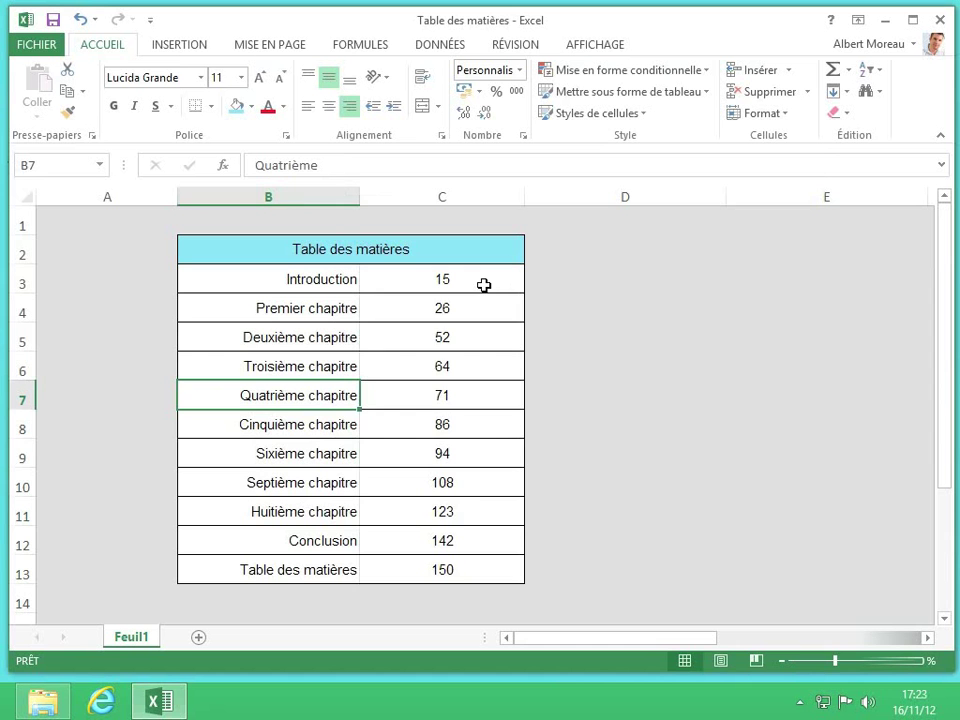
pyautogui.moveTo(483, 285); pyautogui.dragTo(473, 568)
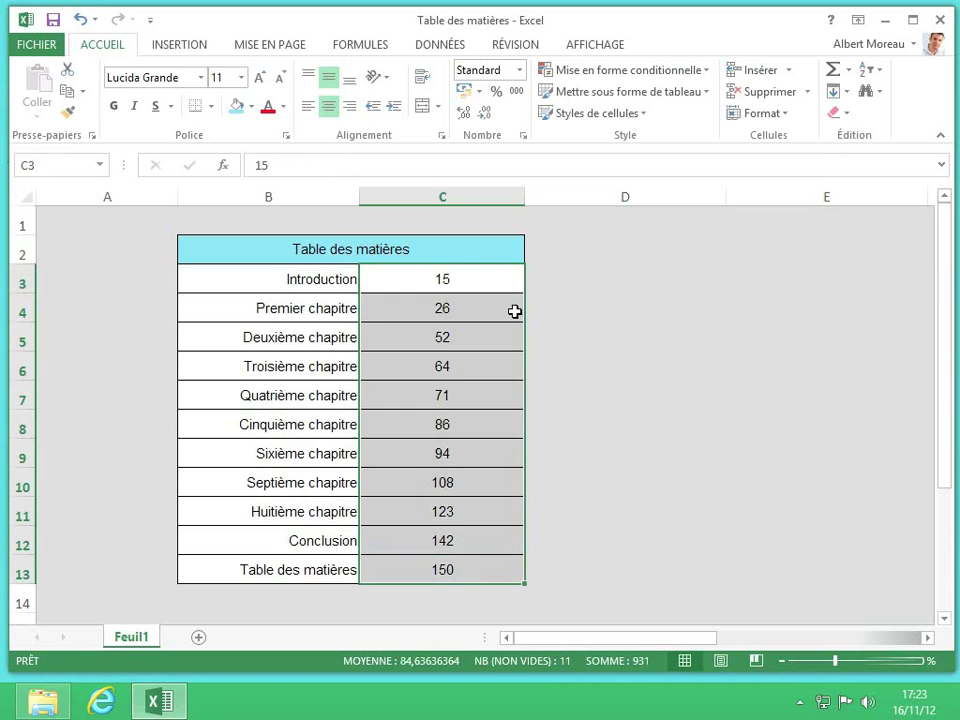
# Show the Personnalisée number-format category in Format de cellule for C3:C13
pyautogui.click(519, 69)
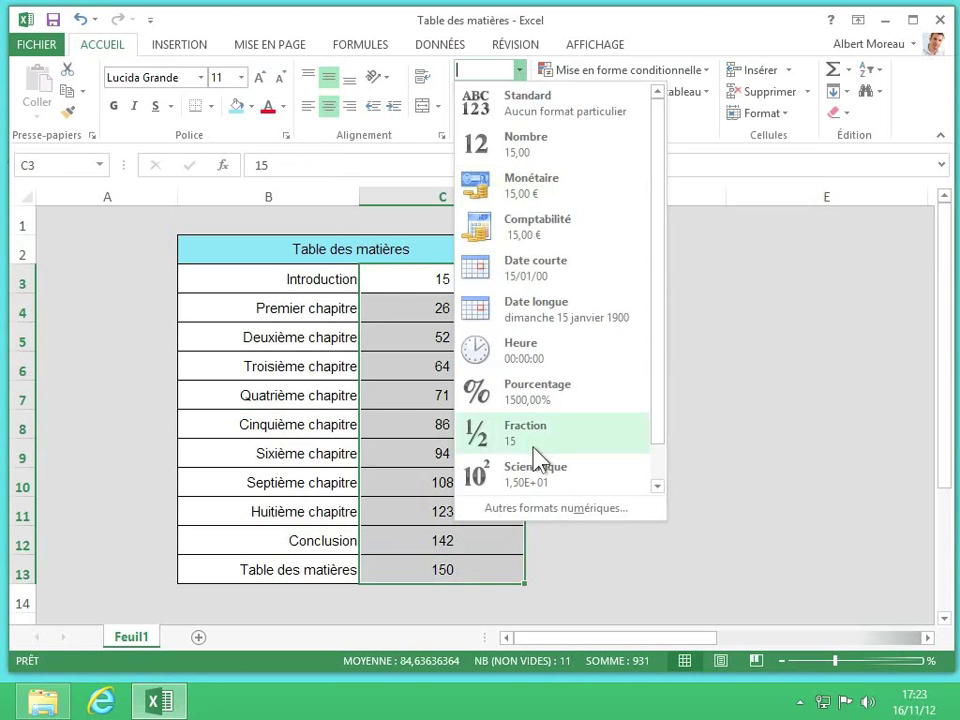
pyautogui.click(537, 510)
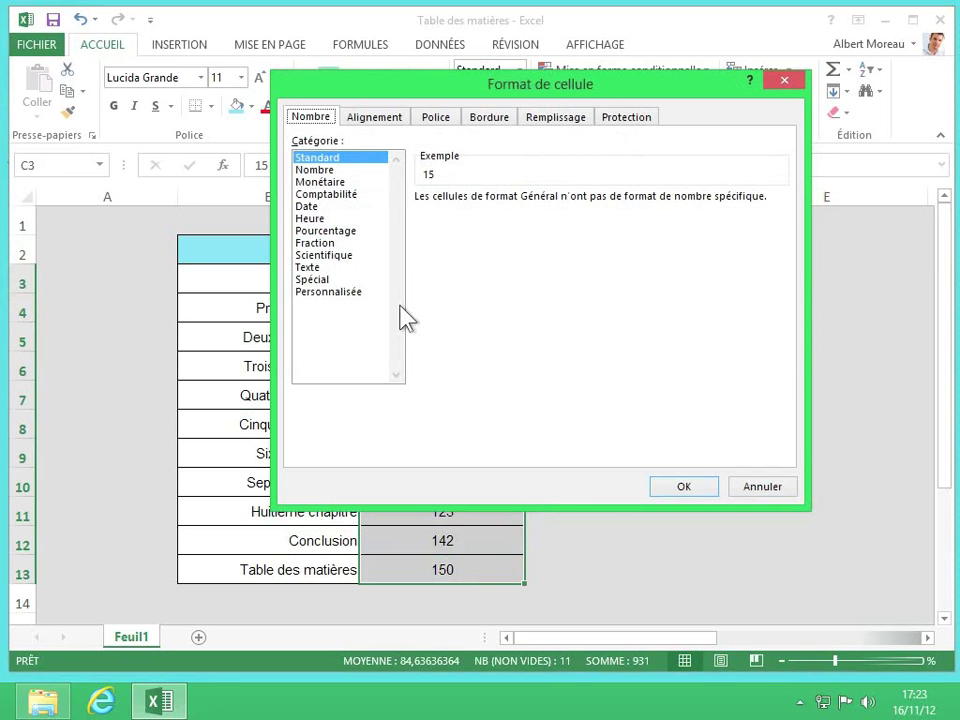
pyautogui.click(336, 293)
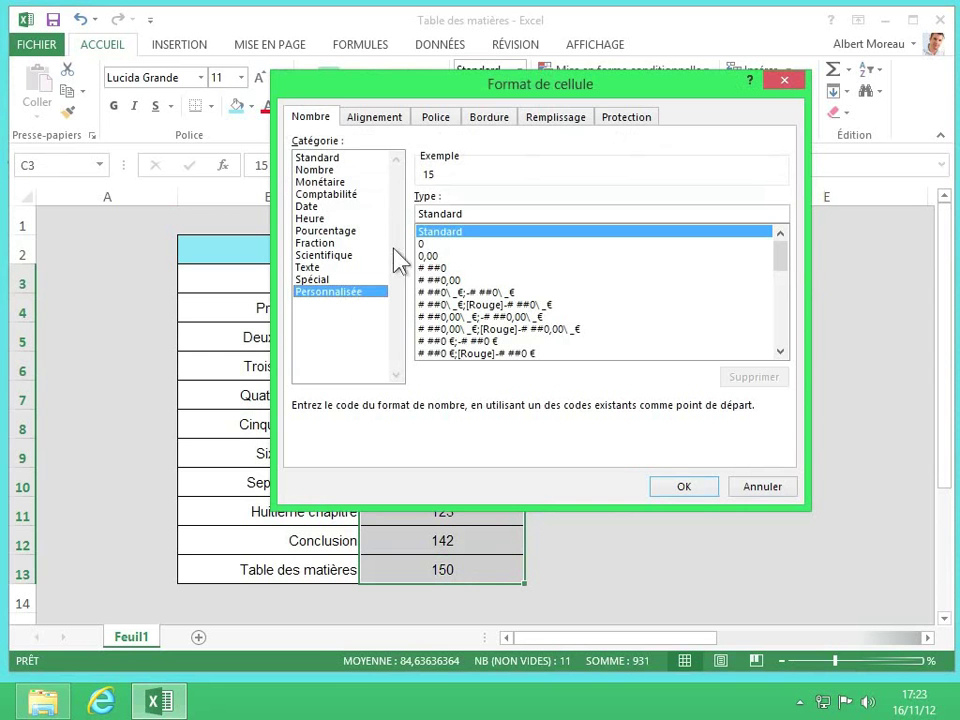
# Apply the custom format *."page "# to C3:C13 for dotted leaders before 'page 15' etc
pyautogui.moveTo(470, 214); pyautogui.dragTo(399, 213)
pyautogui.press('Delete')
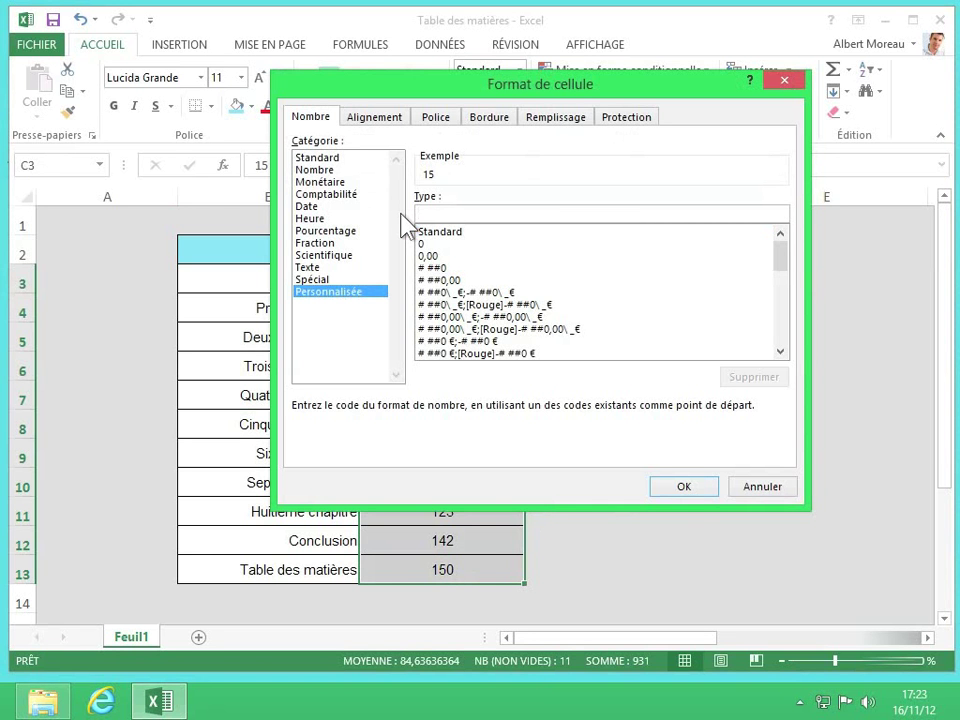
pyautogui.write('*')
pyautogui.write('.')
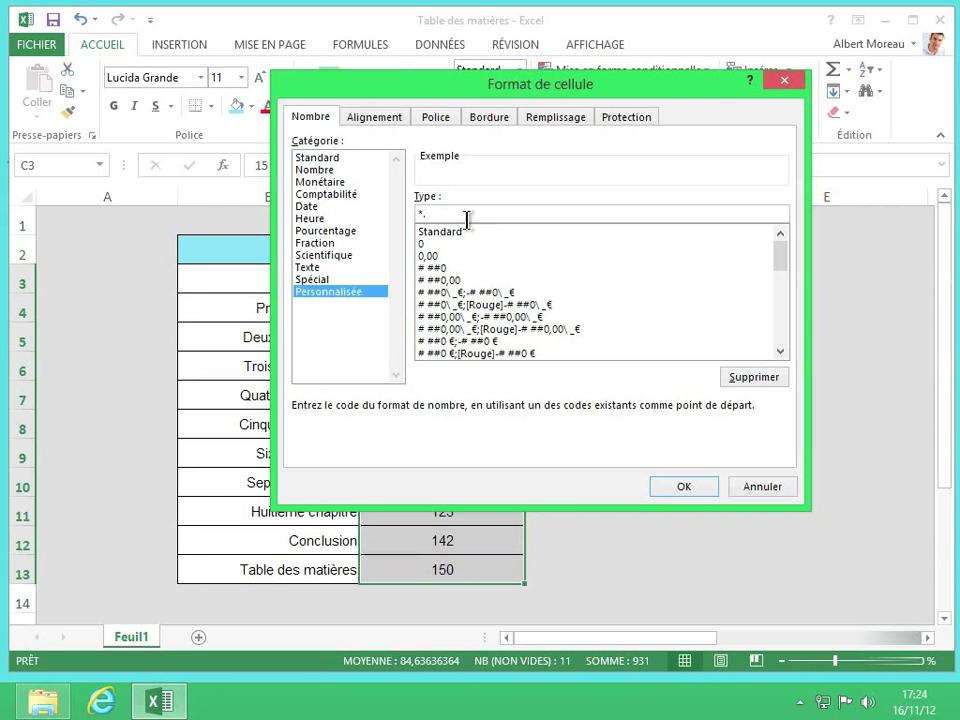
pyautogui.write('"pag')
pyautogui.write('e')
pyautogui.write(' "')
pyautogui.write('#')
pyautogui.click(427, 213)
pyautogui.click(700, 486)
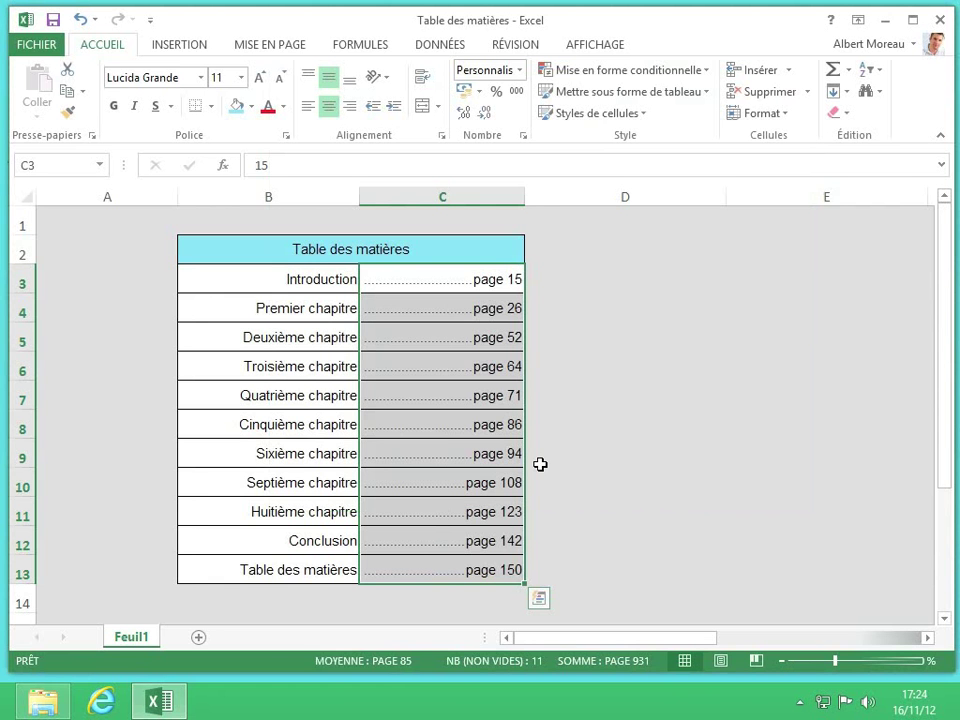
# Select B13:C13, the last row holding Table des matières and page 150
pyautogui.click(480, 425)
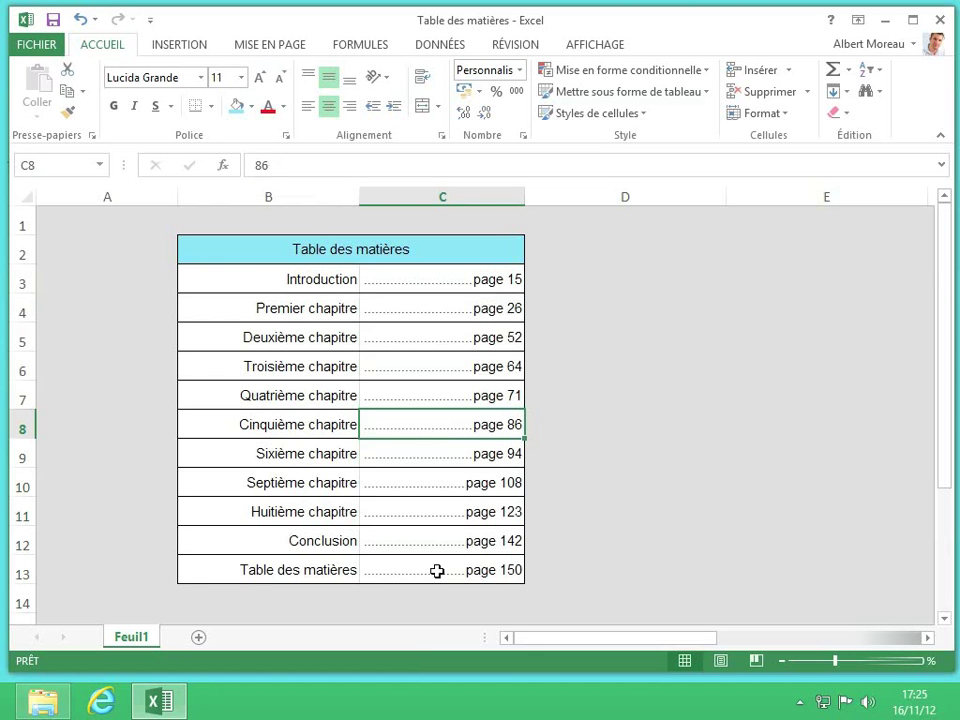
pyautogui.click(437, 570)
pyautogui.moveTo(359, 570); pyautogui.dragTo(317, 570)
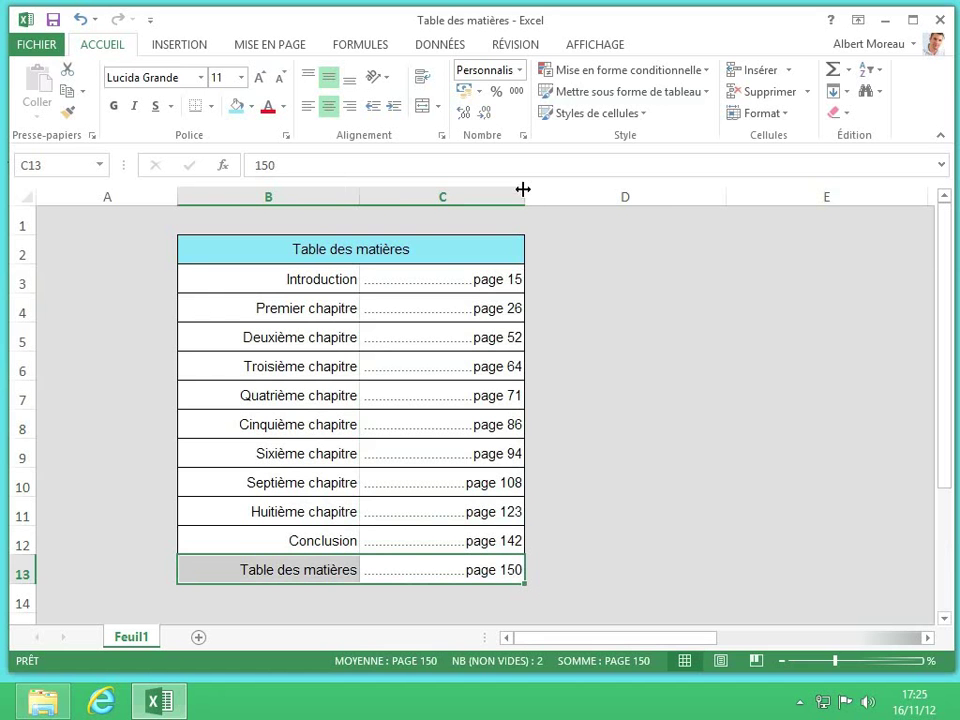
# Hide the contents of B13:C13 by giving them the custom format ;;;
pyautogui.click(521, 72)
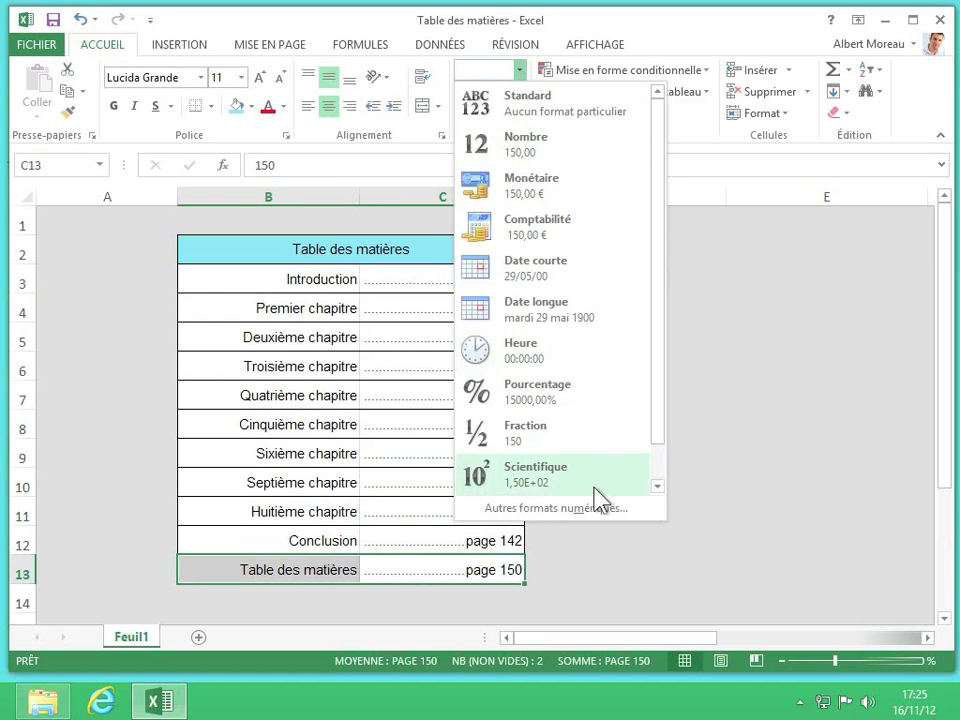
pyautogui.click(538, 512)
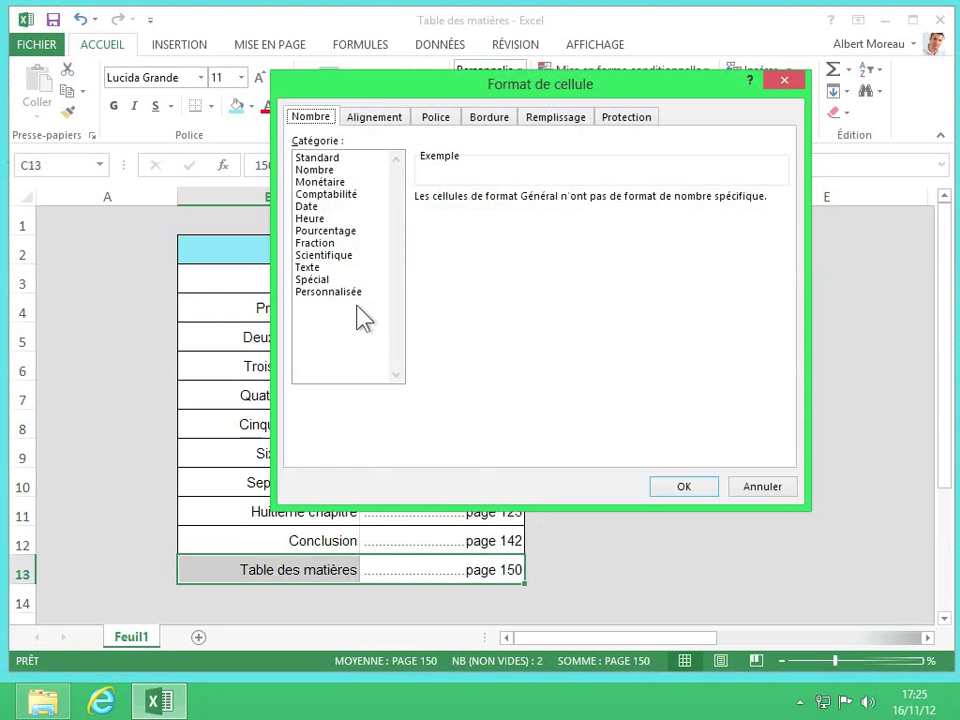
pyautogui.click(345, 292)
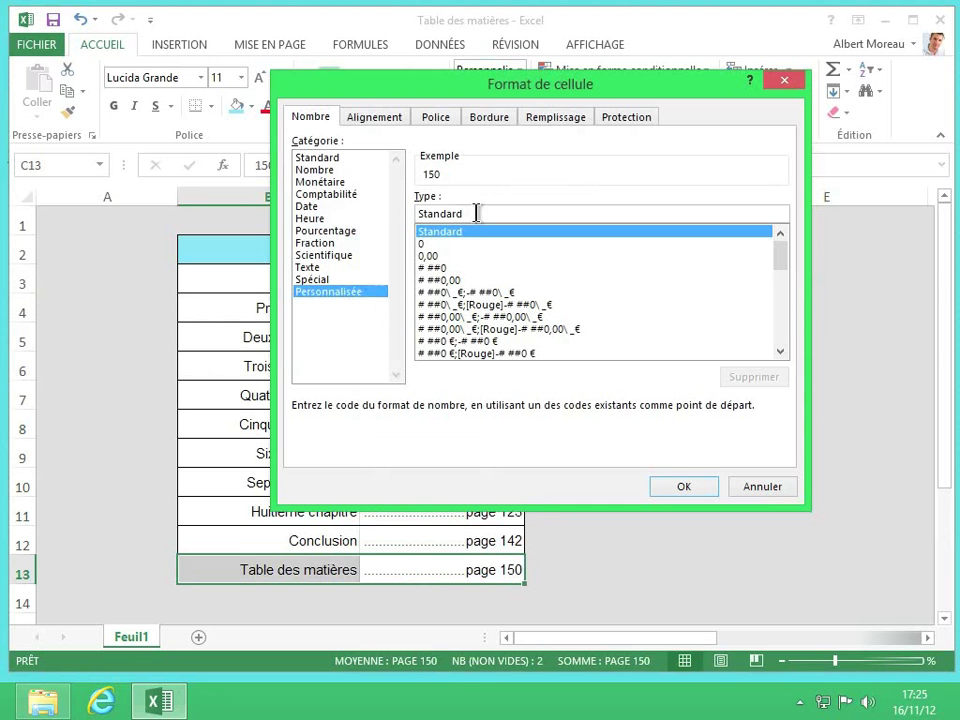
pyautogui.moveTo(475, 213); pyautogui.dragTo(379, 211)
pyautogui.write(';;')
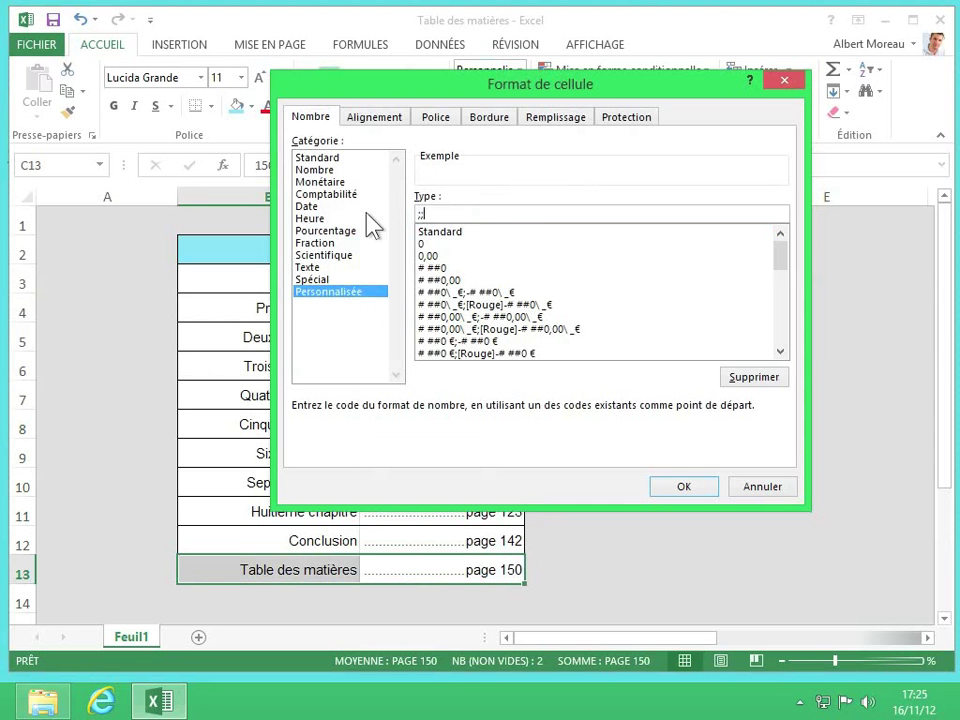
pyautogui.write(';')
pyautogui.click(666, 482)
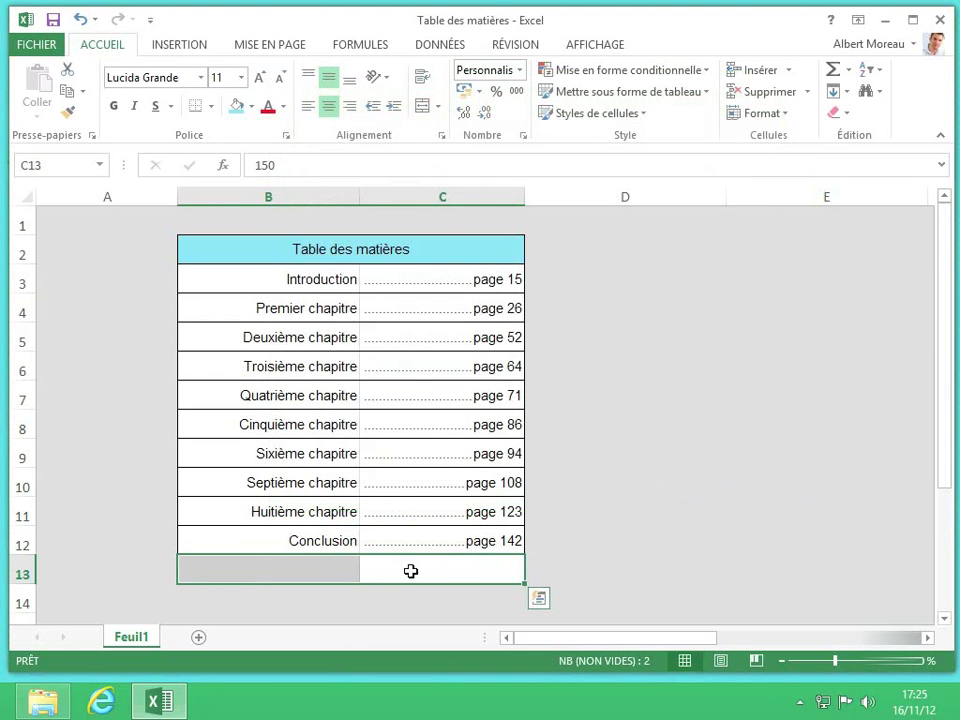
pyautogui.click(410, 571)
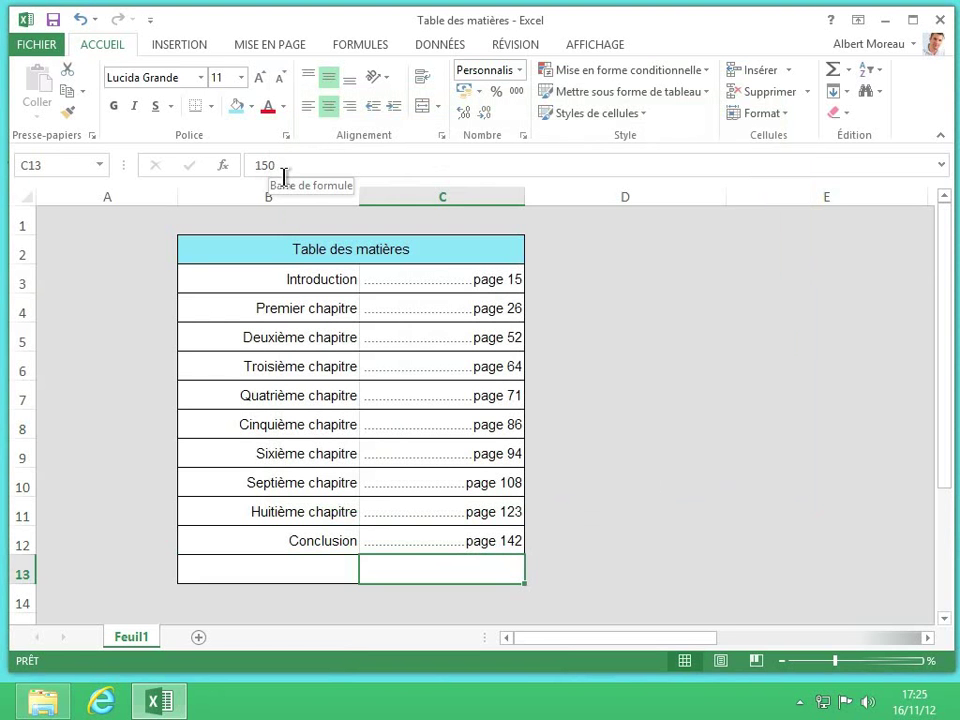
pyautogui.click(482, 245)
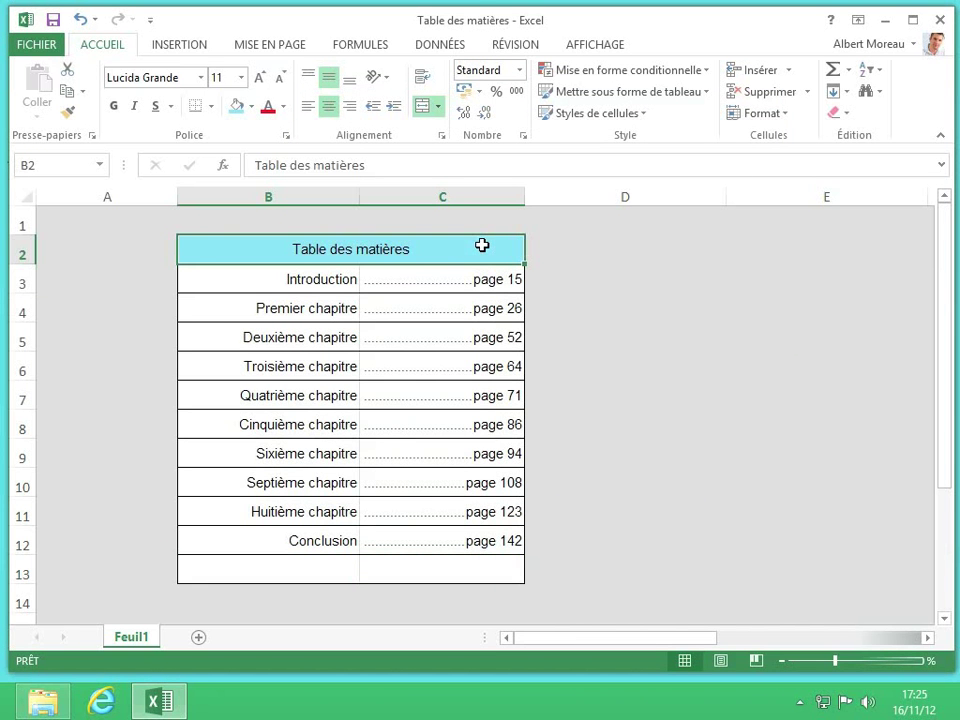
# Show the Personnalisée formats for title B2 and scroll through the existing codes
pyautogui.click(519, 70)
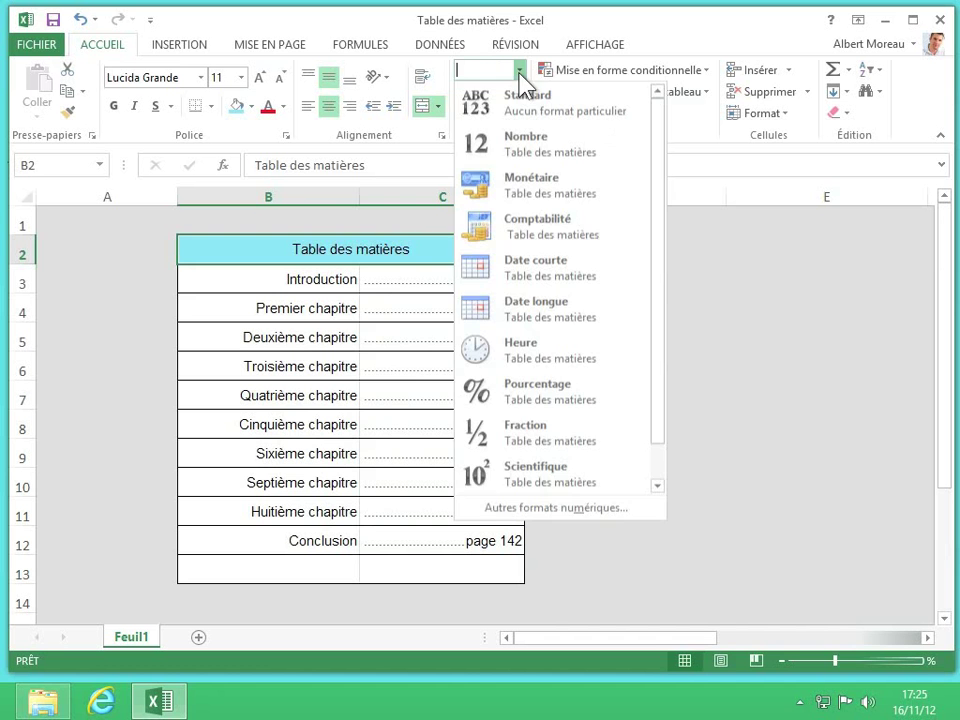
pyautogui.click(553, 507)
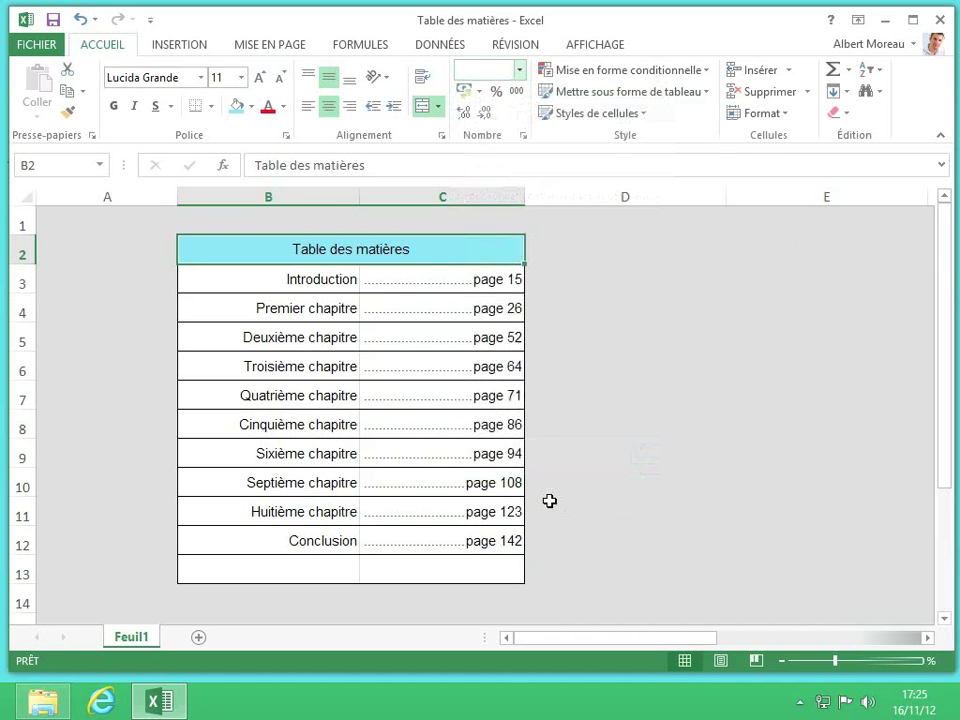
pyautogui.click(330, 292)
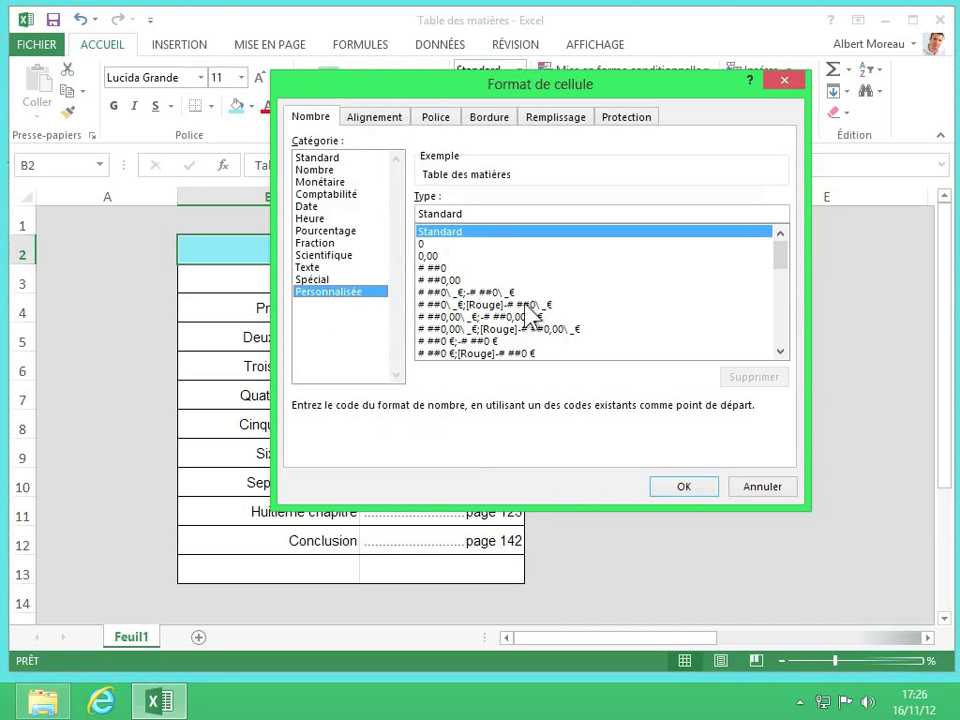
pyautogui.rightClick(777, 352)
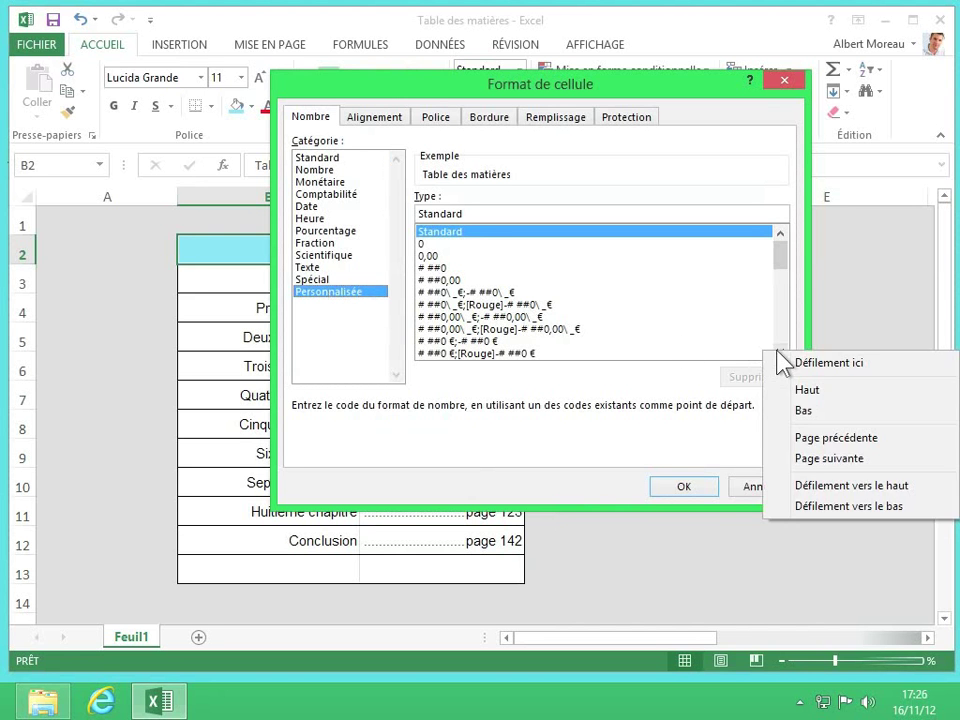
pyautogui.click(743, 341)
pyautogui.click(780, 351)
pyautogui.click(780, 351)
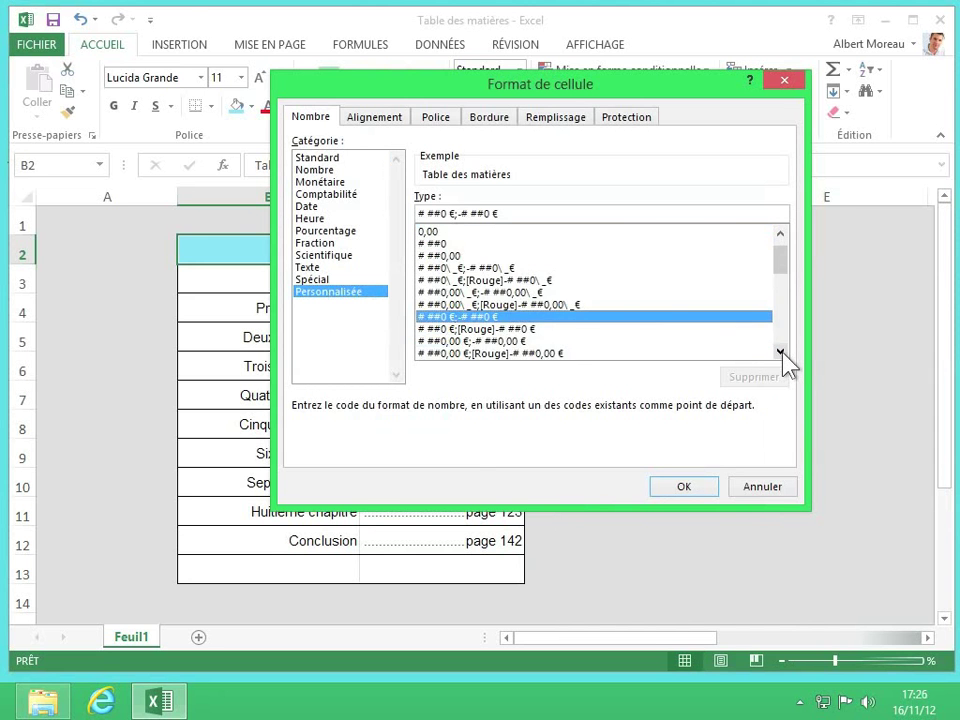
pyautogui.click(780, 351)
pyautogui.click(780, 351)
pyautogui.click(780, 351)
# Edit a Rouge format code into [Rouge]standard and apply it to the B2 title
pyautogui.click(750, 292)
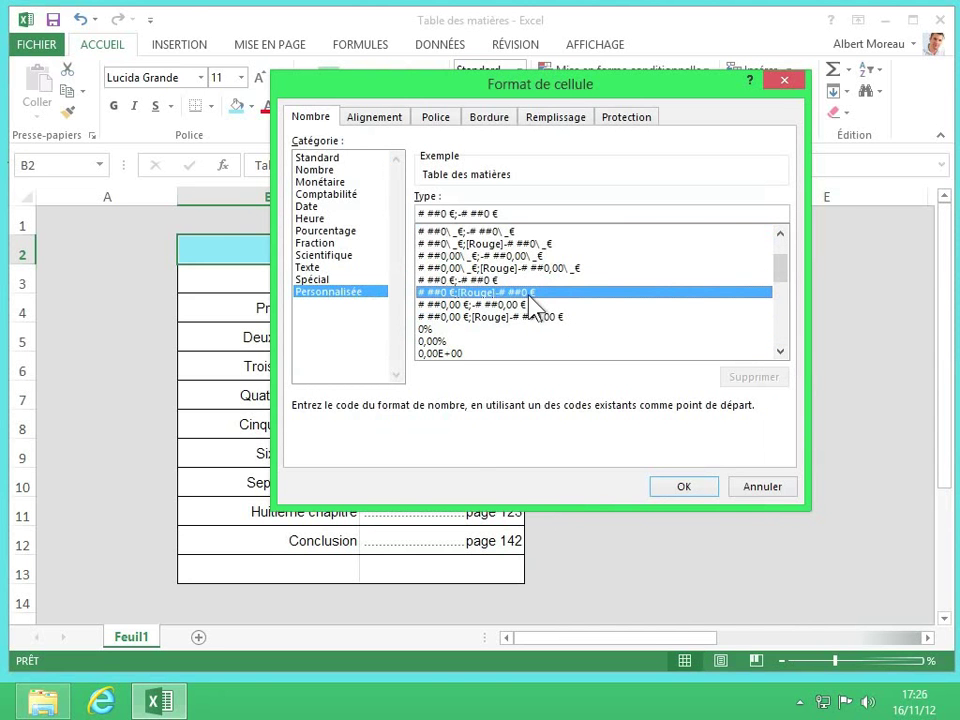
pyautogui.click(551, 212)
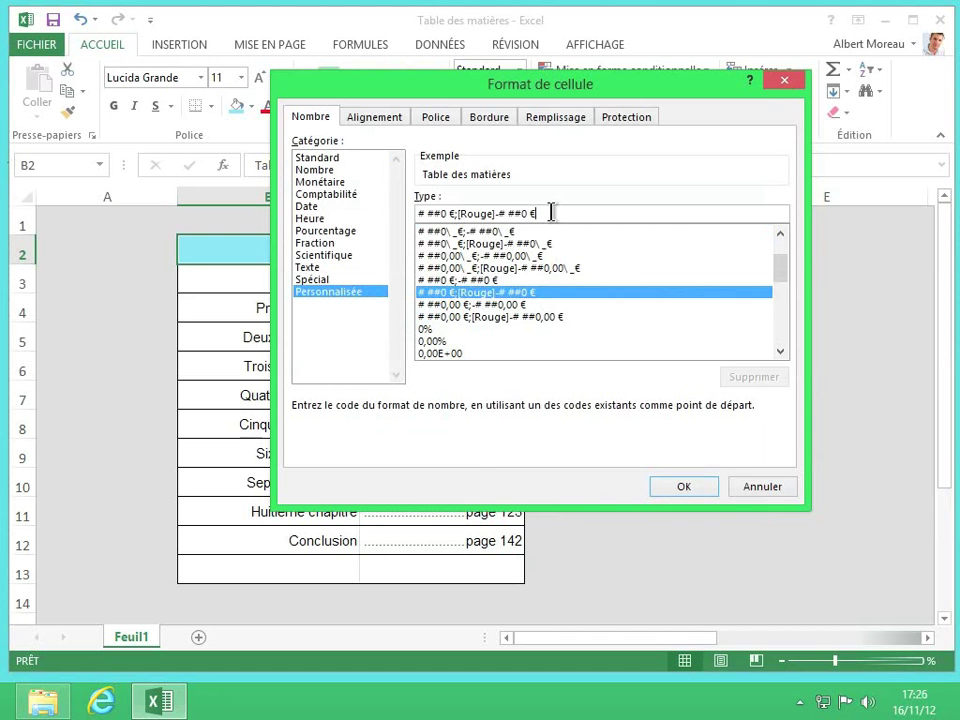
pyautogui.press('BackSpace')
pyautogui.press('BackSpace')
pyautogui.press('BackSpace')
pyautogui.press('BackSpace')
pyautogui.press('BackSpace')
pyautogui.press('BackSpace')
pyautogui.press('BackSpace')
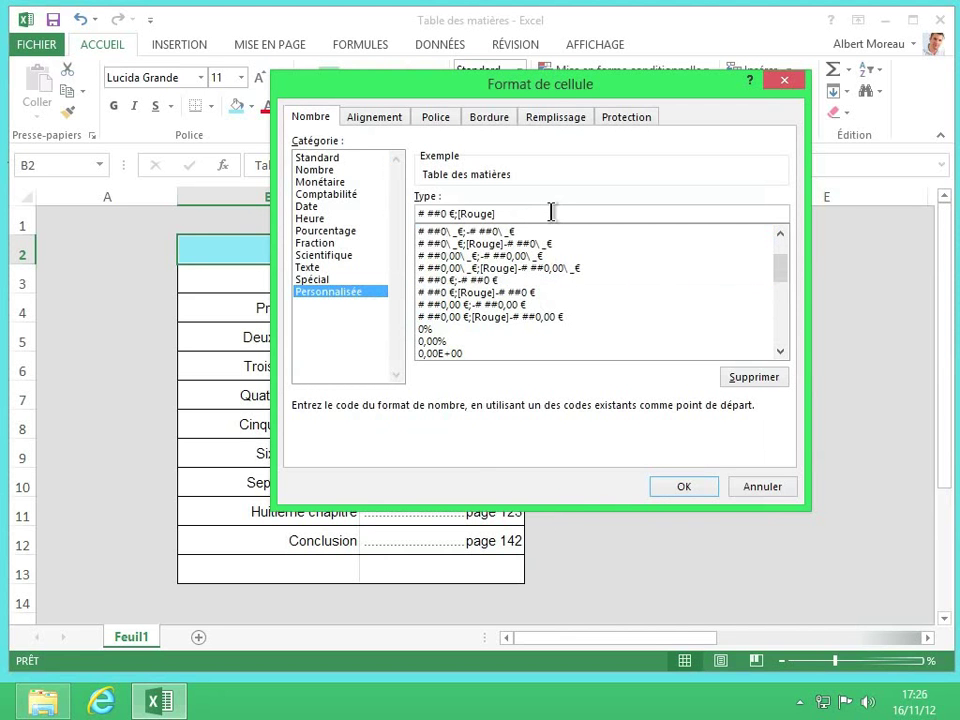
pyautogui.press('Left')
pyautogui.press('Left')
pyautogui.press('Left')
pyautogui.press('BackSpace')
pyautogui.press('BackSpace')
pyautogui.press('BackSpace')
pyautogui.press('BackSpace')
pyautogui.press('BackSpace')
pyautogui.write('s')
pyautogui.write('tandard')
pyautogui.click(674, 484)
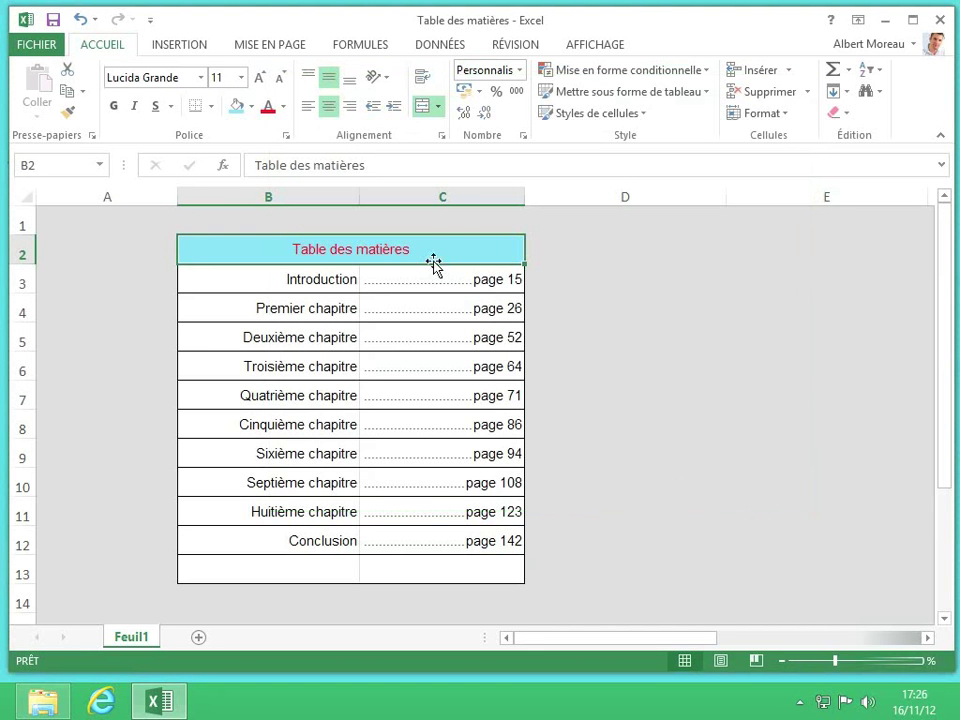